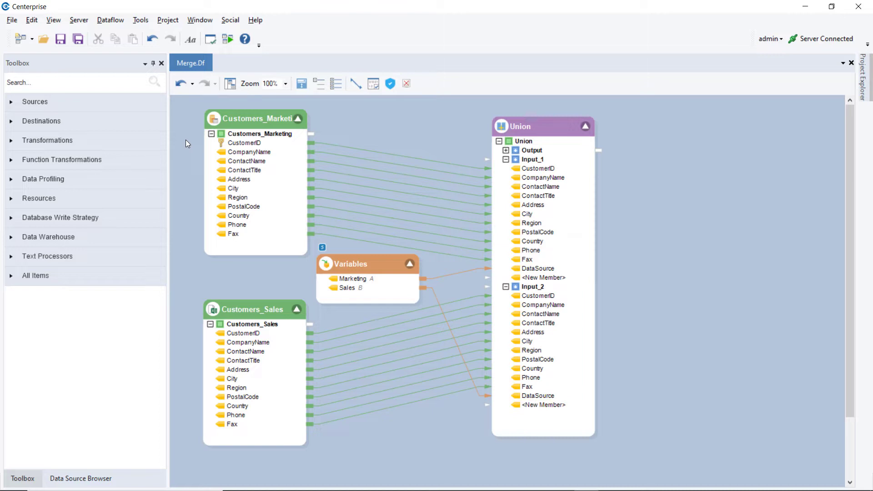
Add a Merge transformation beside the Union object and map Union's whole Output node to it, with both objects' fields fully expanded
click(136, 140)
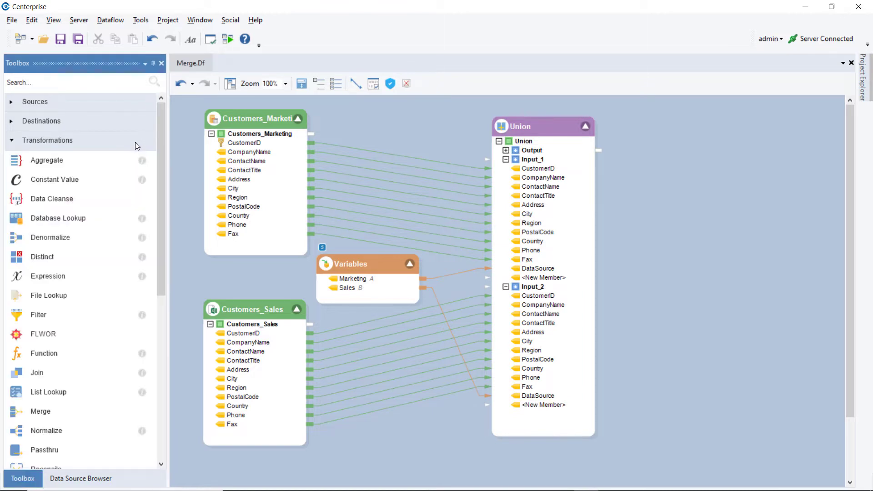
mouse_move(79, 413)
mouse_down()
mouse_move(333, 446)
mouse_move(593, 341)
mouse_move(664, 146)
mouse_move(644, 129)
mouse_up()
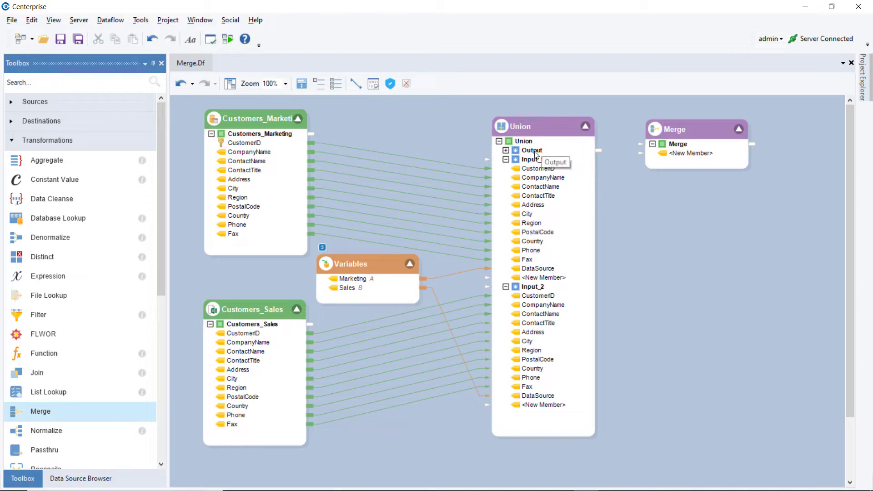
drag(535, 154, 676, 146)
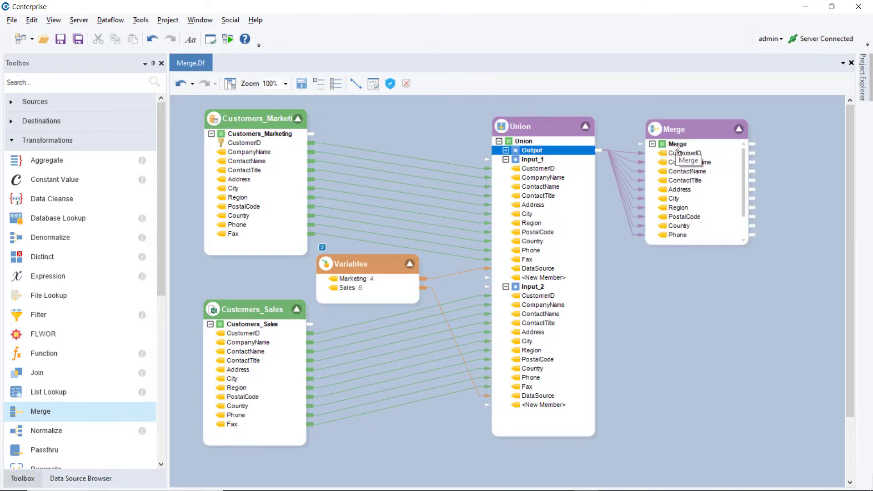
click(506, 150)
click(301, 85)
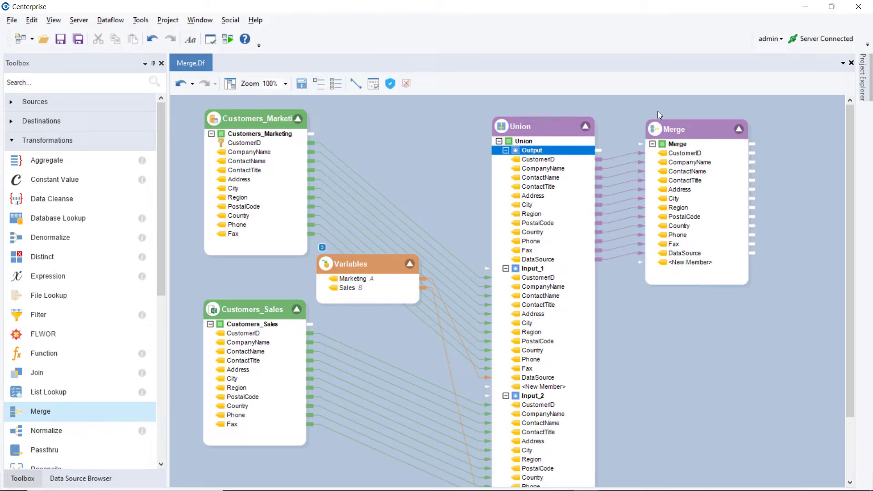
Open the Merge object's properties and mark CustomerID as the primary key in its layout
right_click(680, 126)
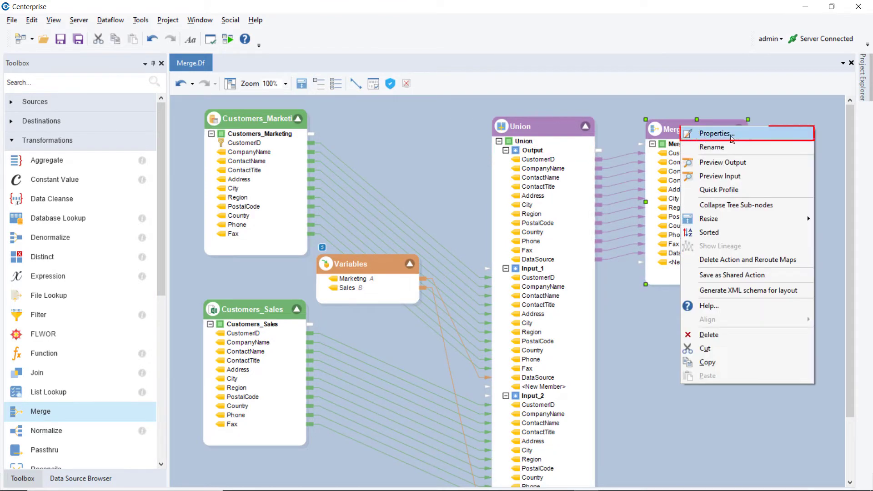
click(749, 136)
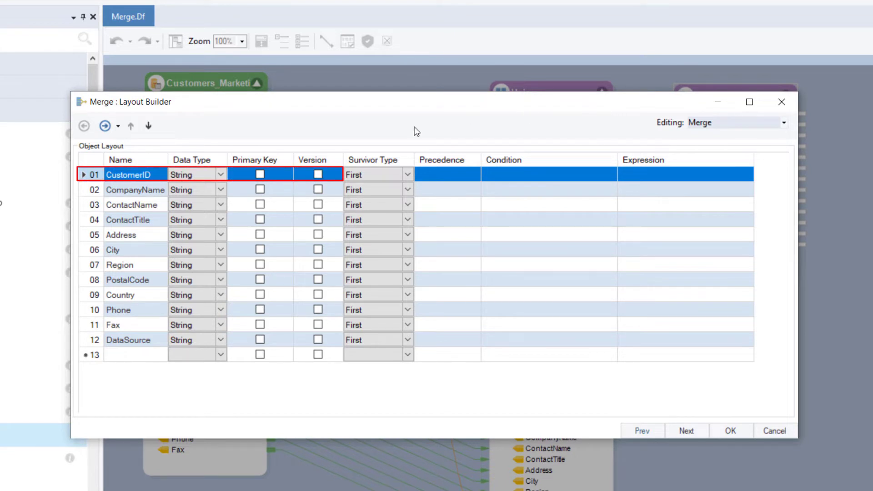
click(261, 178)
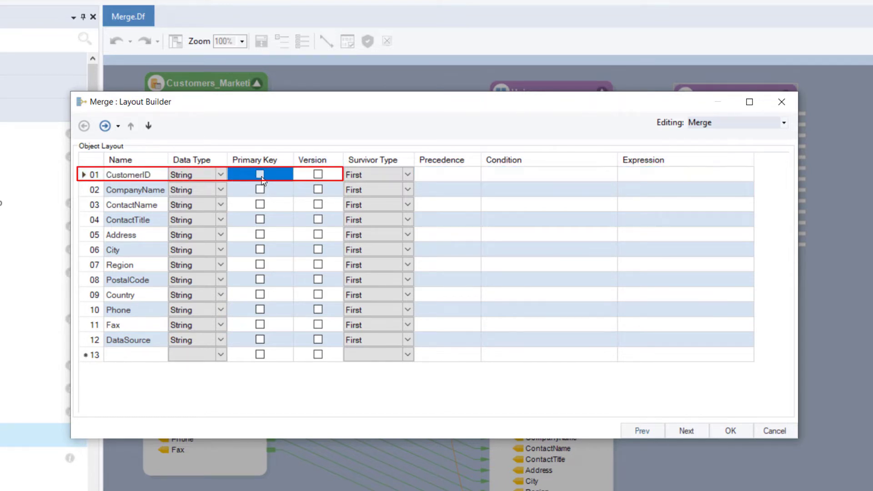
click(261, 178)
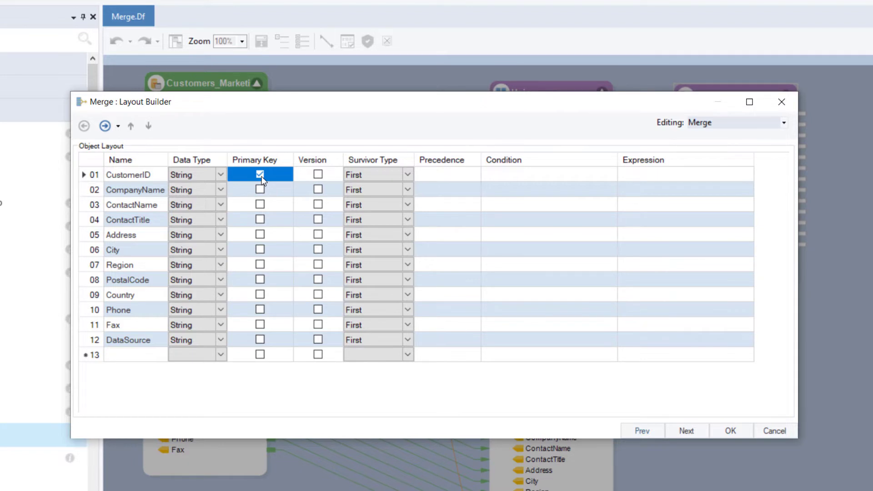
Mark DataSource as the version field and set its survivor type to Comma Separated Values
click(318, 340)
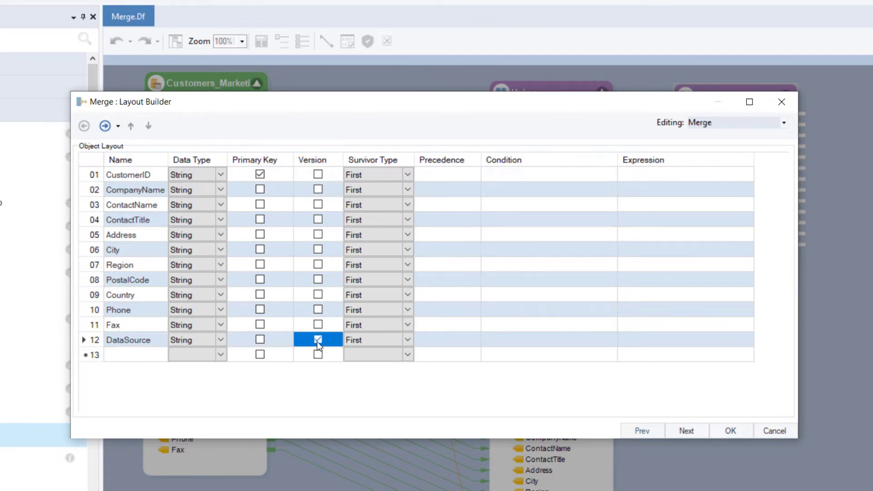
click(406, 339)
click(408, 337)
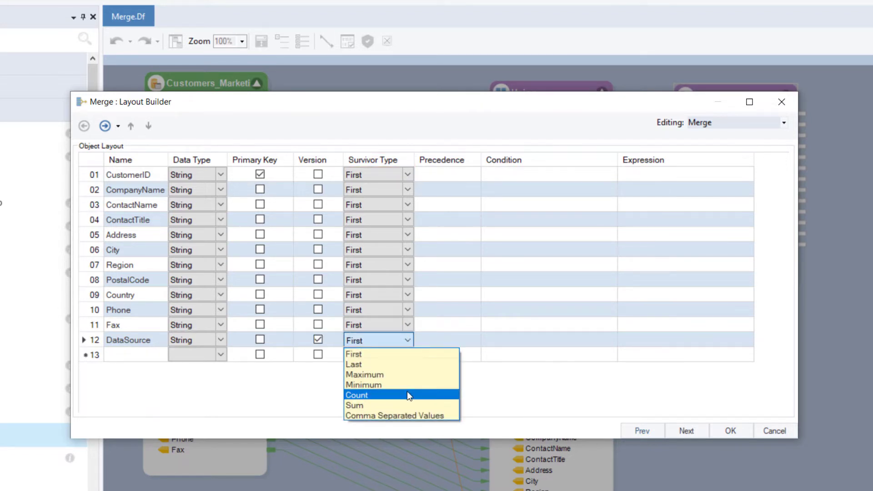
click(404, 413)
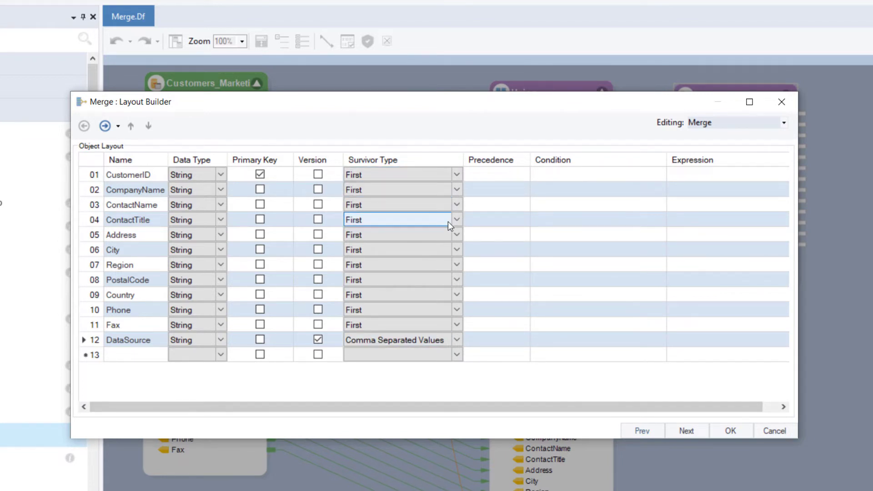
Set the survivor type of Address and Region to Last, and enter 2,1 as the Phone field's precedence
click(456, 236)
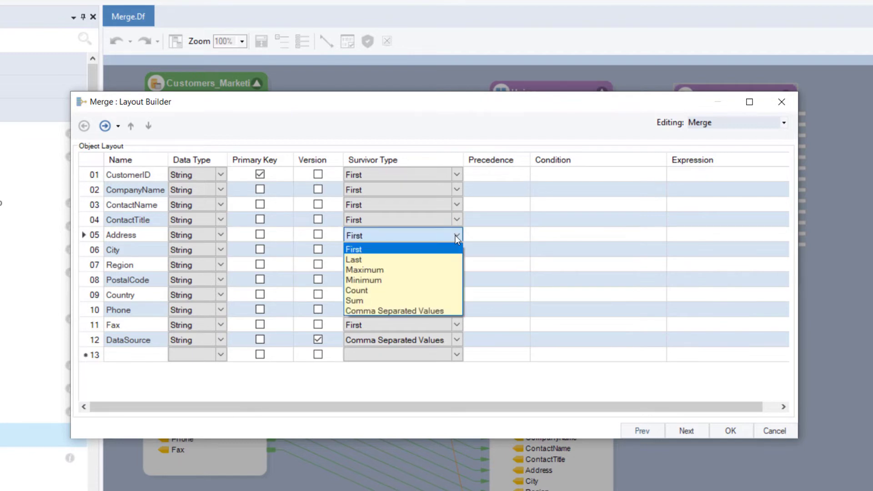
click(447, 259)
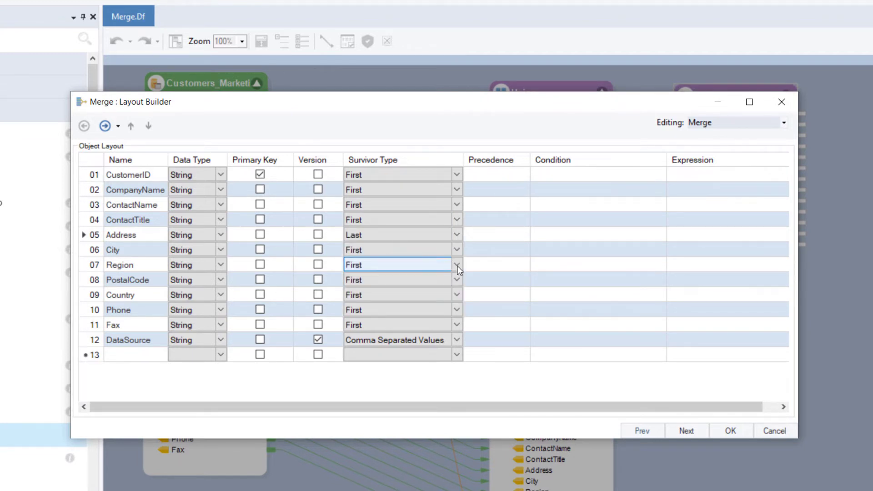
click(457, 266)
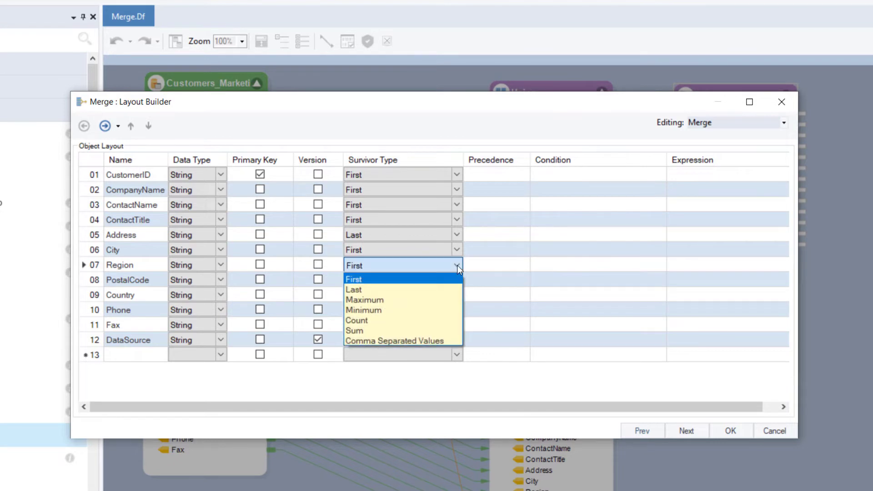
click(447, 291)
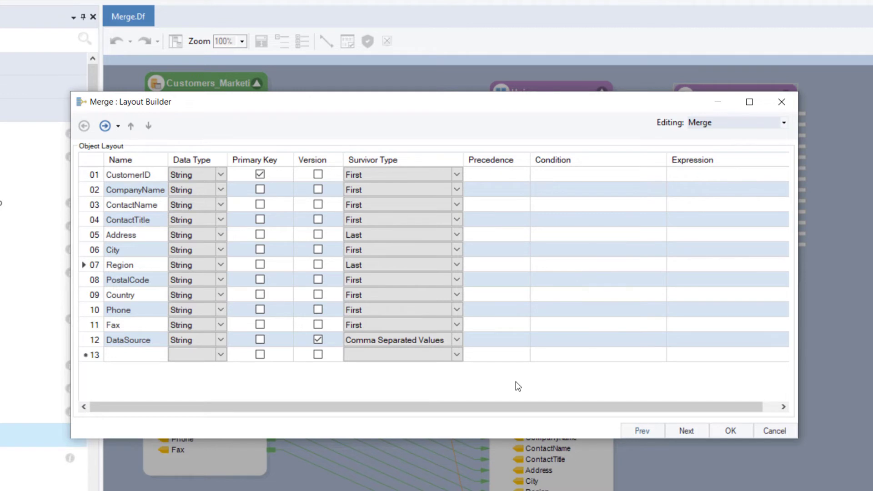
click(498, 308)
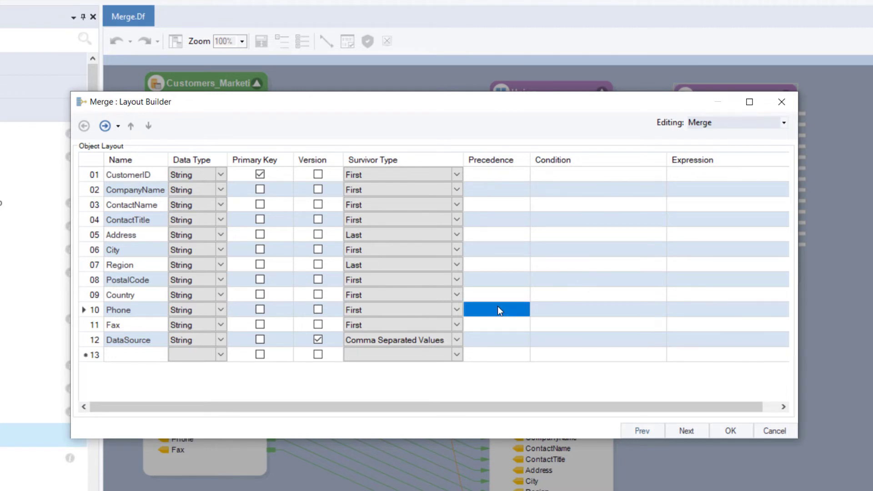
click(498, 309)
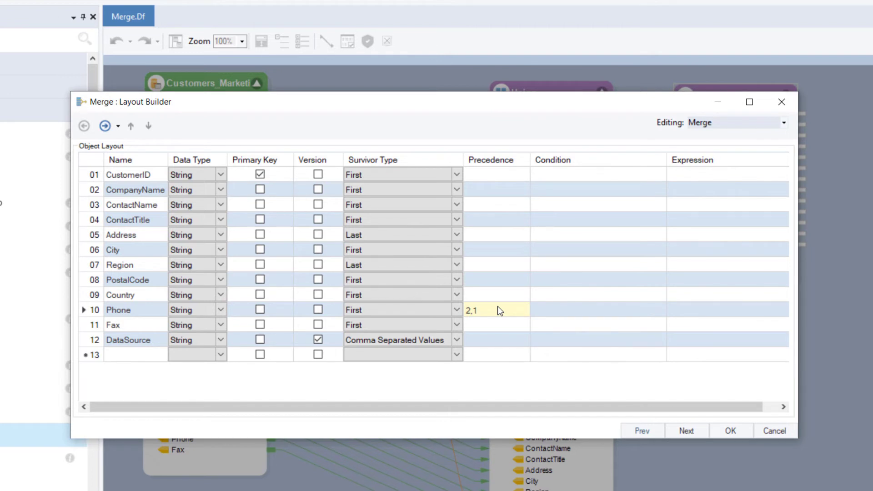
Give the Address field the condition IsNotNull(Address)
click(551, 236)
text(isno)
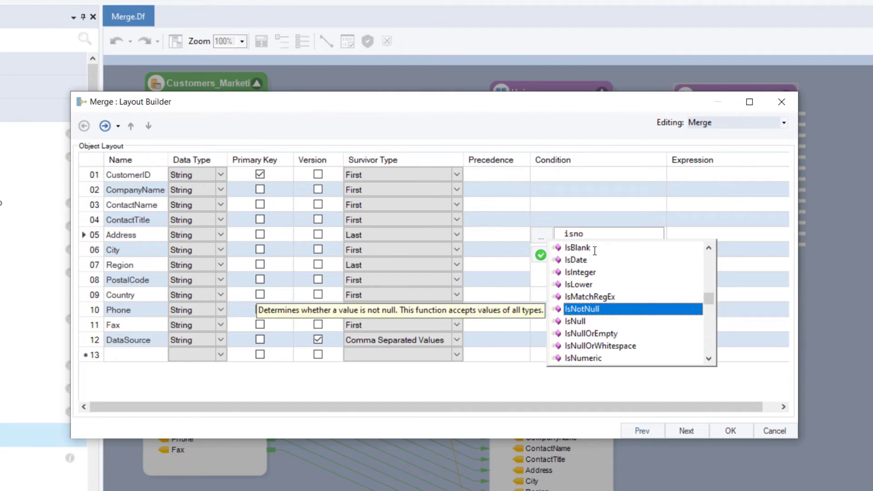
key(Return)
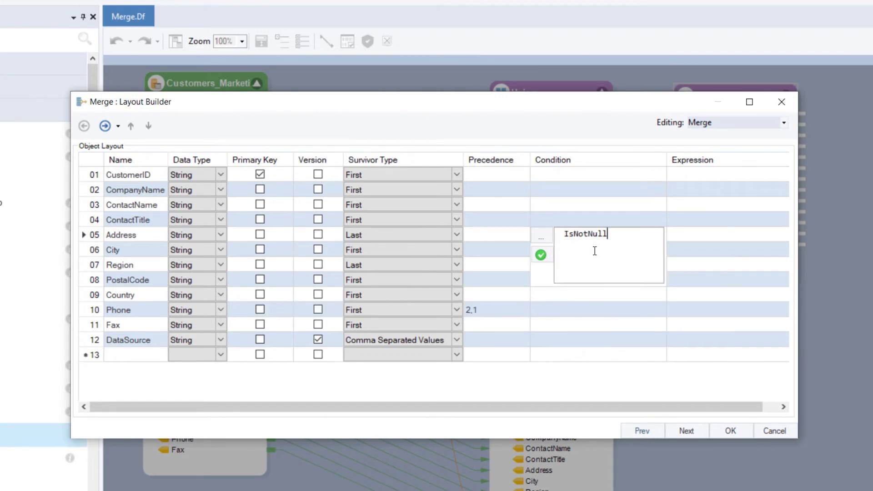
text((Addres)
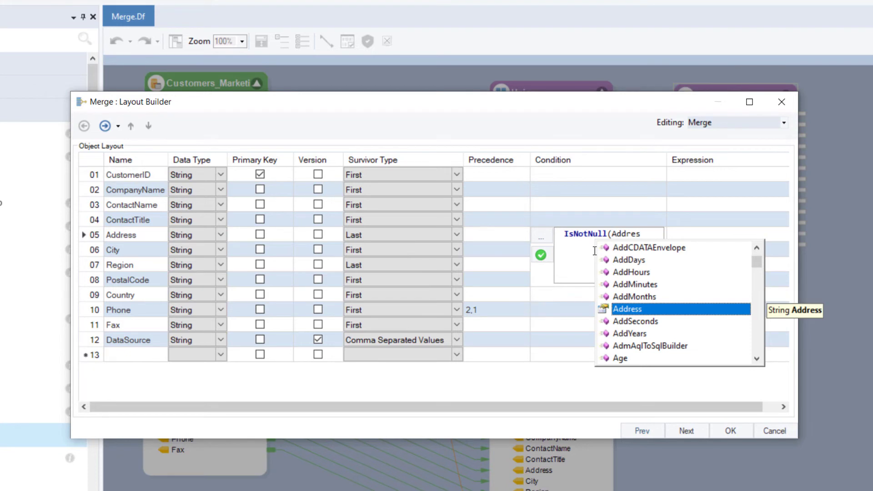
key(Return)
text())
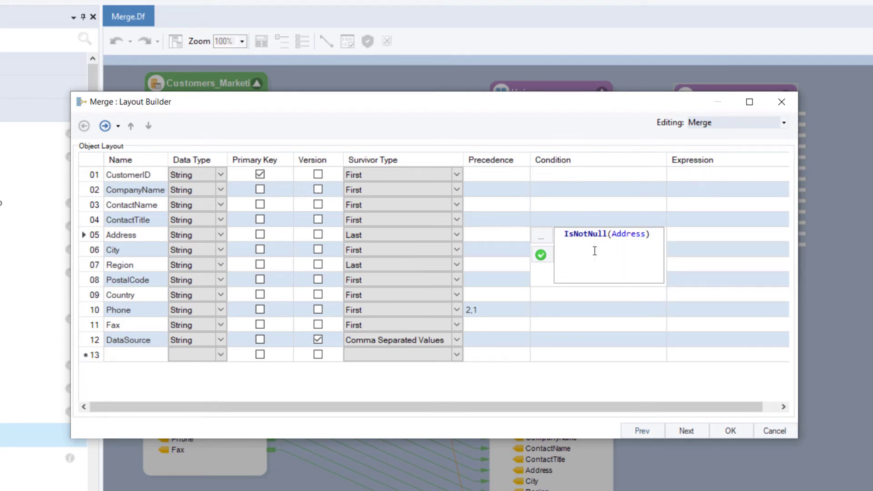
click(541, 255)
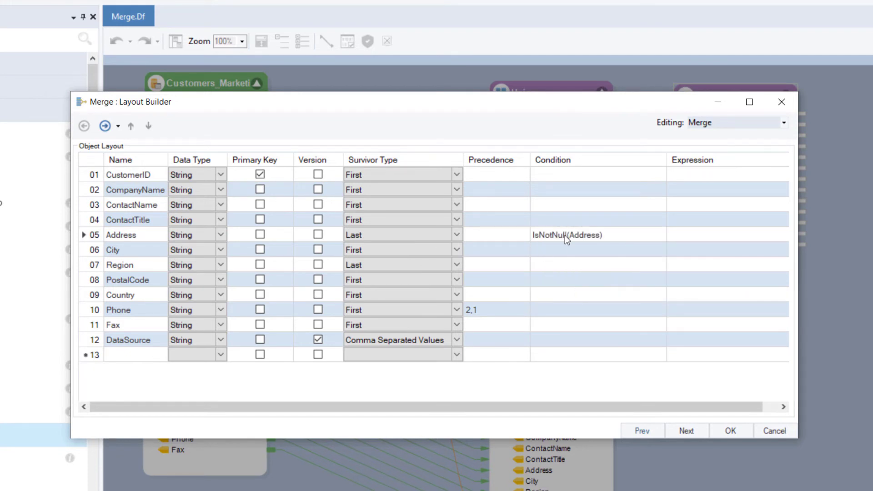
Give the Region field the condition IsNotNull(Region)
click(551, 265)
text(IsNotN)
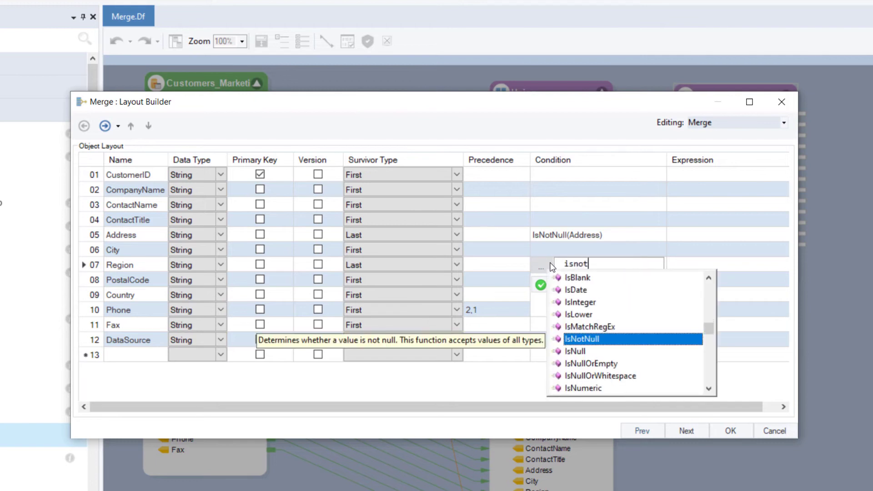
key(Return)
text((regio)
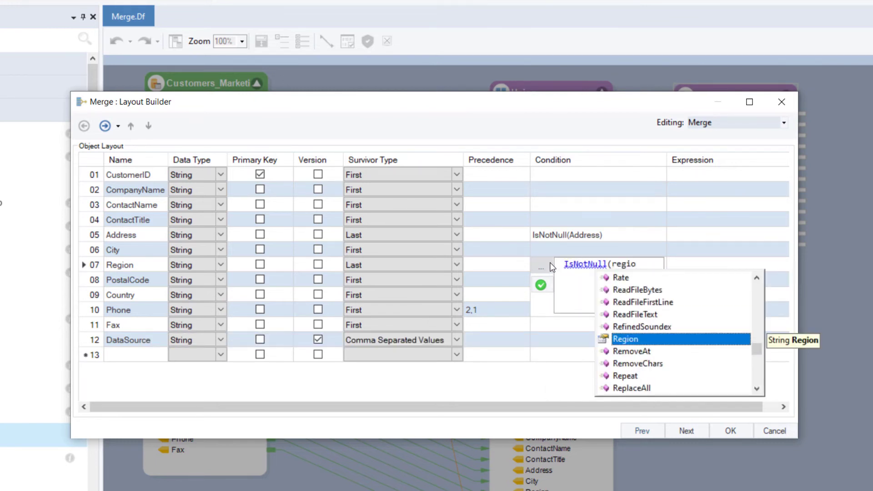
key(Return)
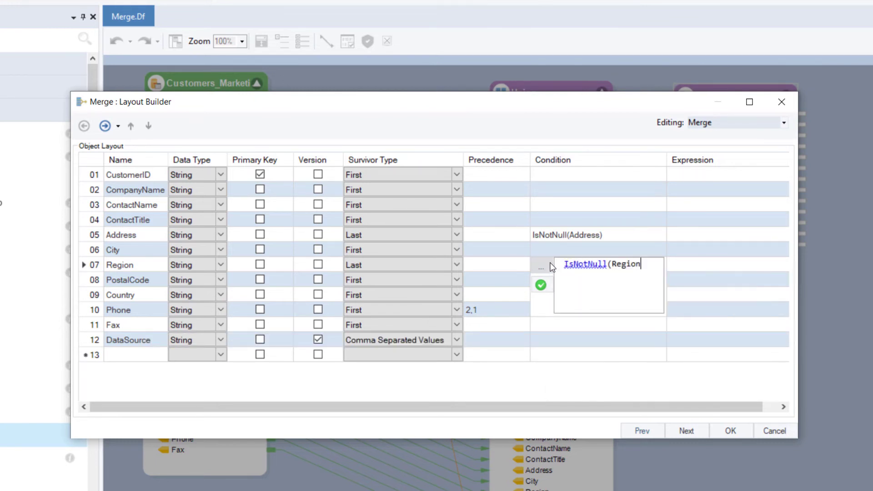
text())
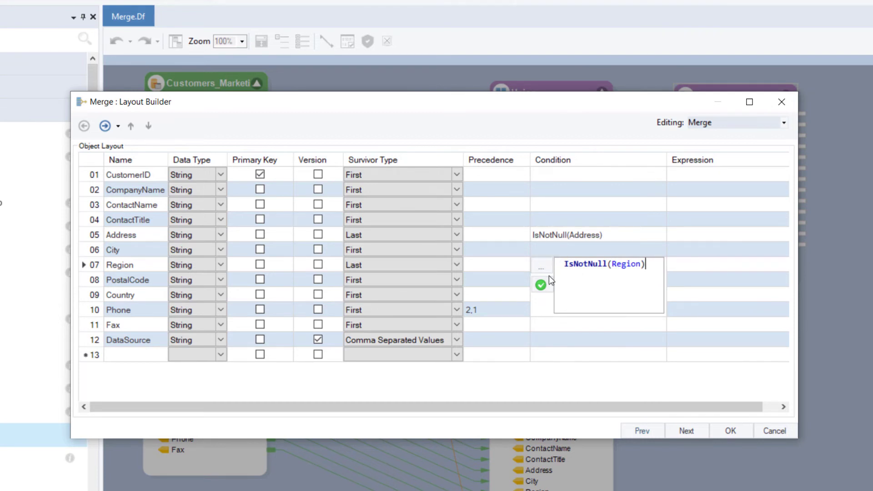
click(541, 285)
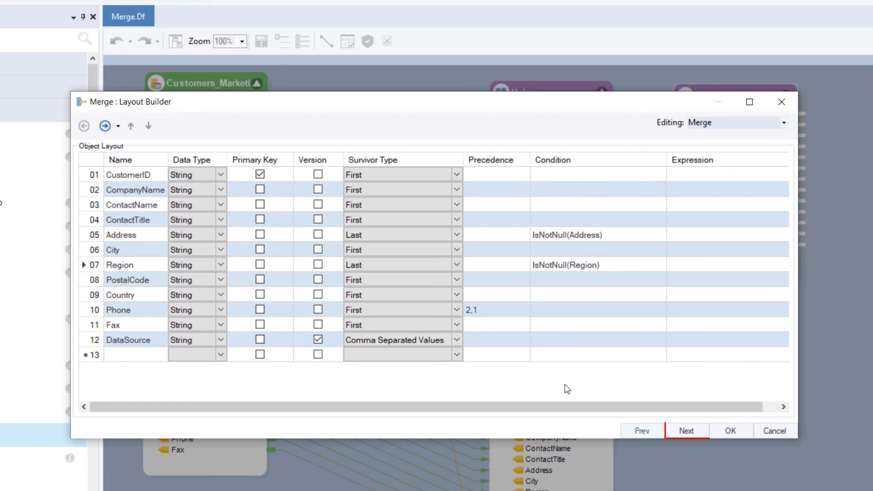
Enable Sort Input in the Merge transformation properties and apply the configuration
click(679, 429)
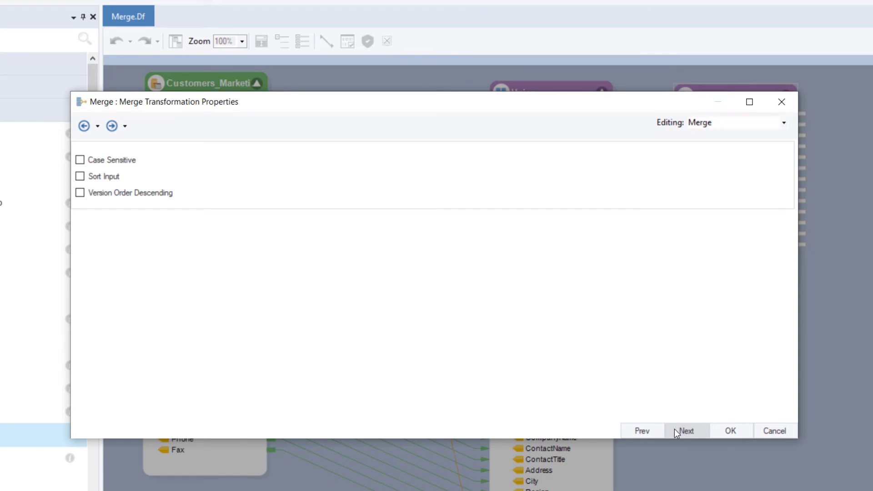
click(112, 180)
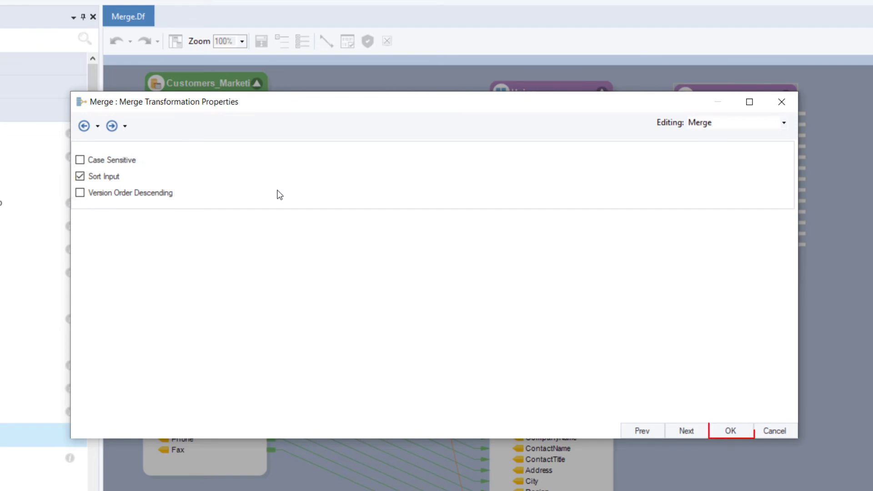
drag(728, 438, 728, 438)
click(730, 429)
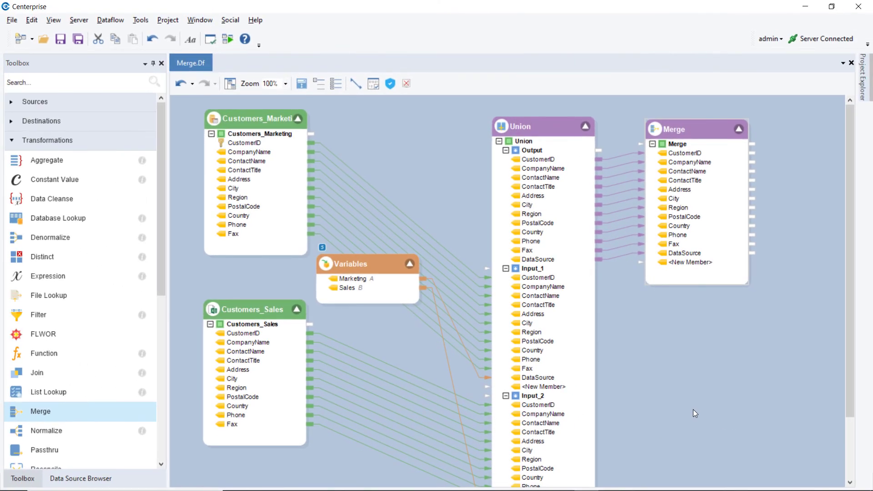
Preview the Merge object's output, examine the merged customer records from first to last, and close the preview
right_click(705, 132)
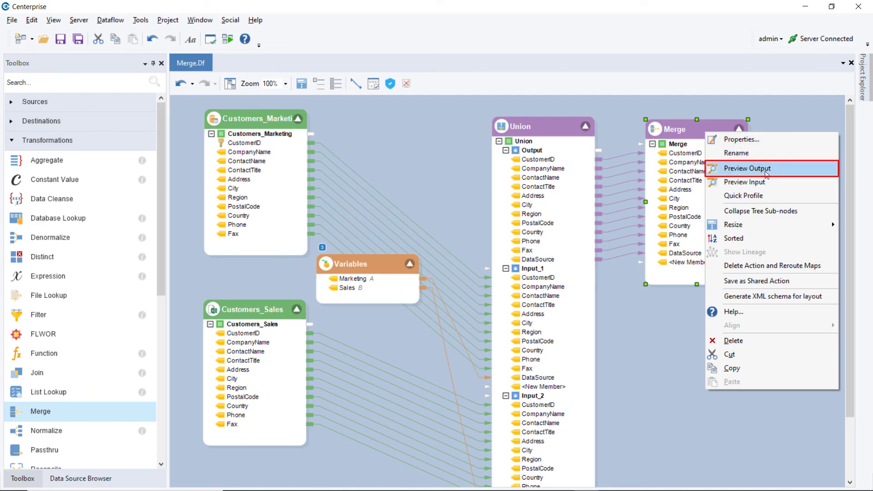
click(766, 172)
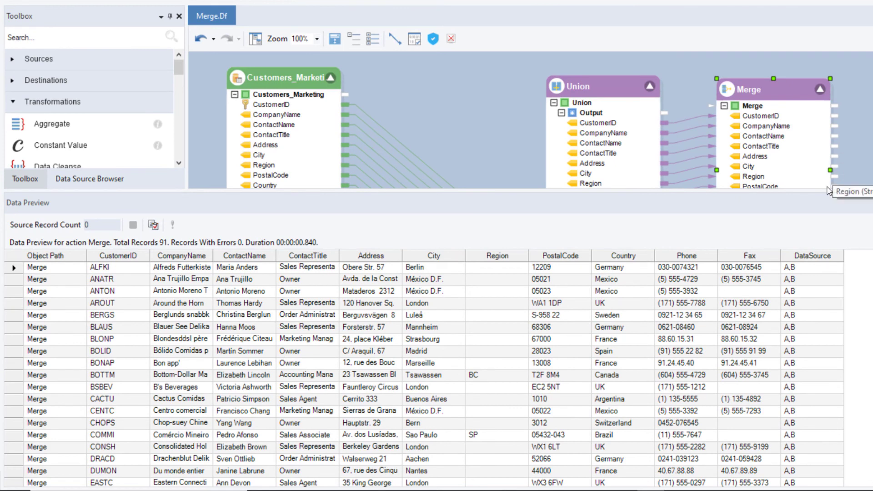
click(817, 204)
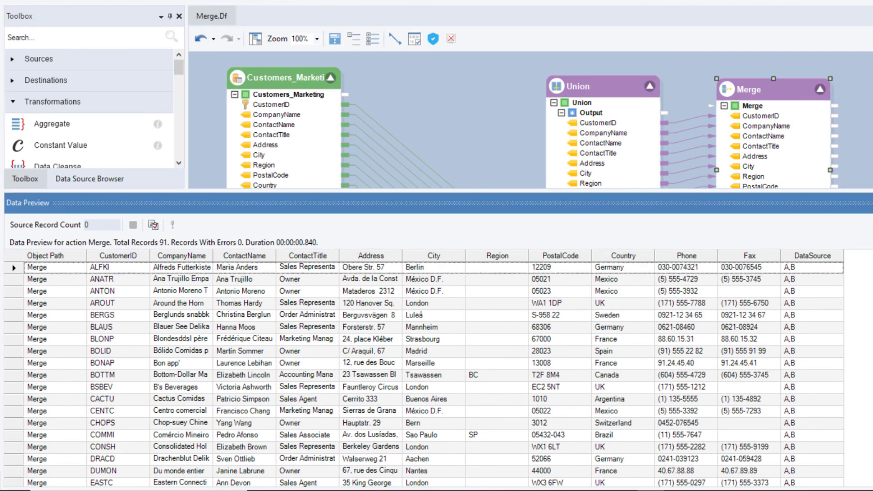
scroll(434, 374, down, 5)
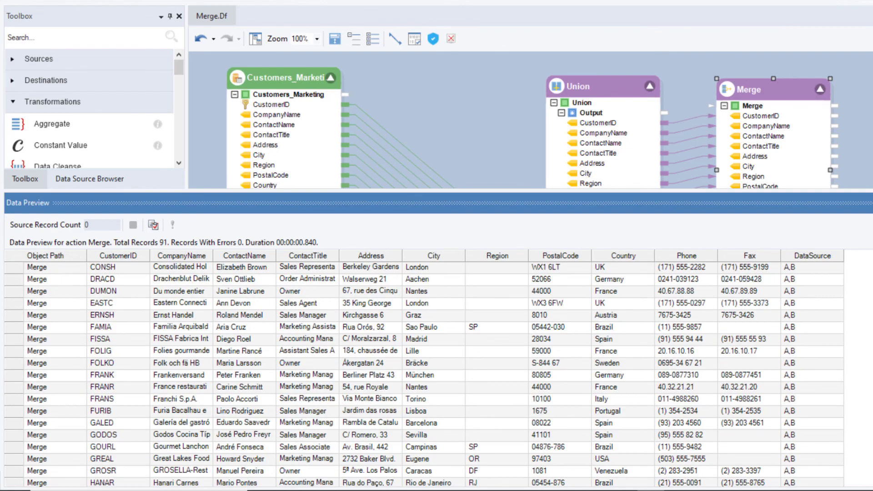
scroll(433, 374, down, 3)
scroll(433, 374, down, 13)
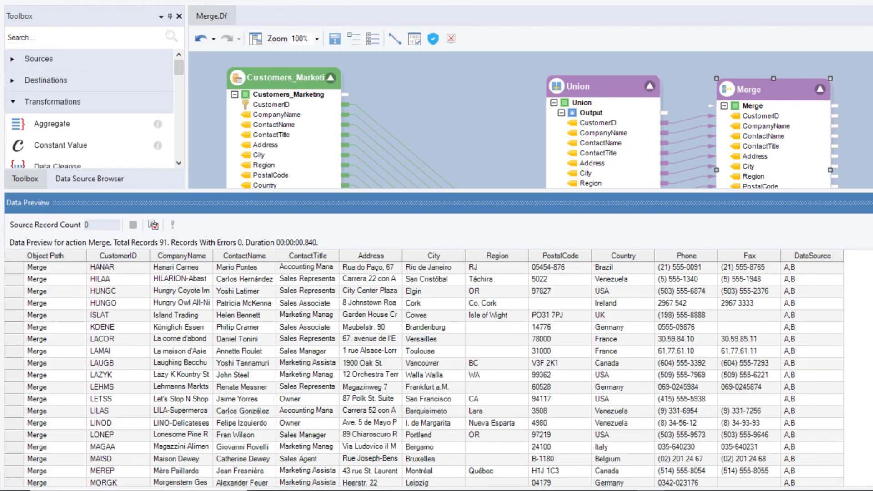
scroll(434, 374, down, 6)
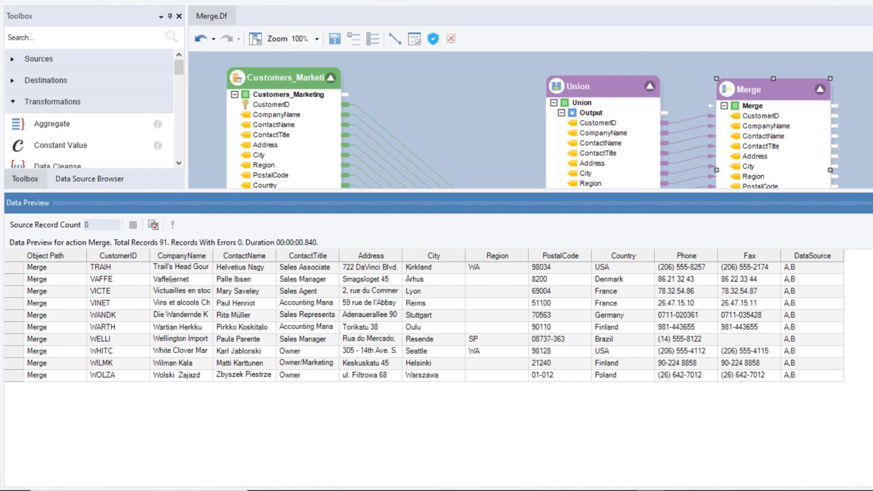
scroll(434, 374, up, 20)
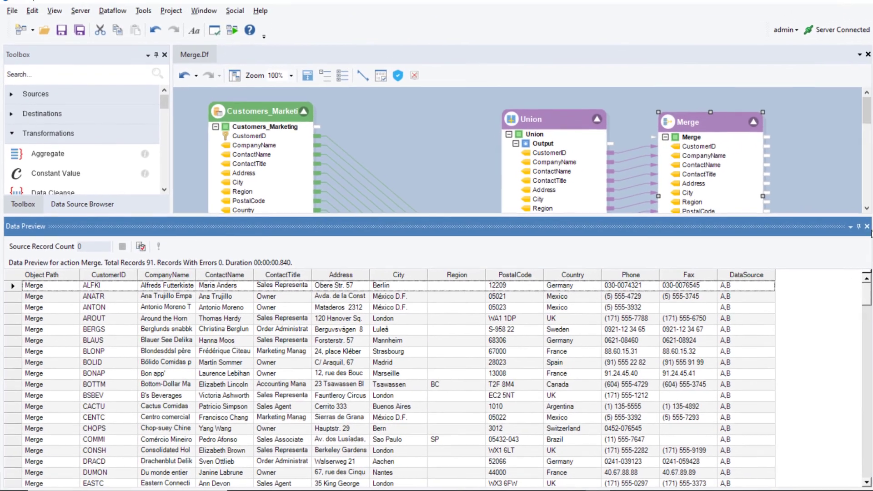
click(852, 228)
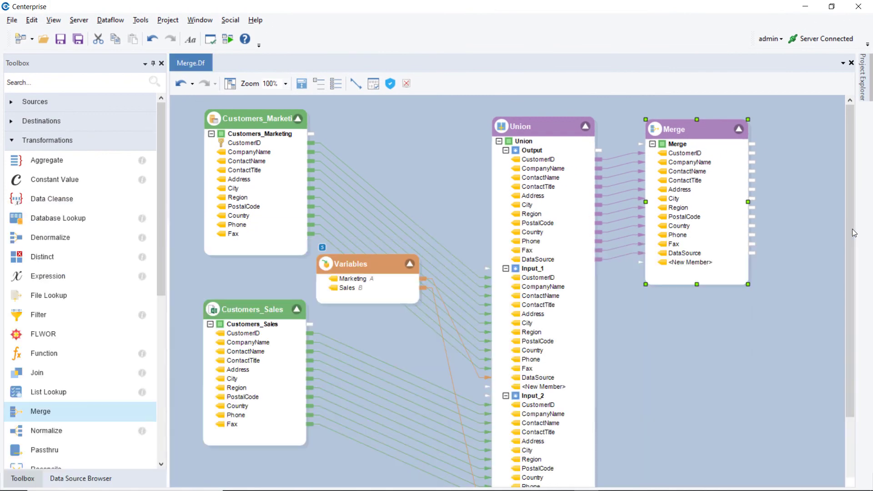